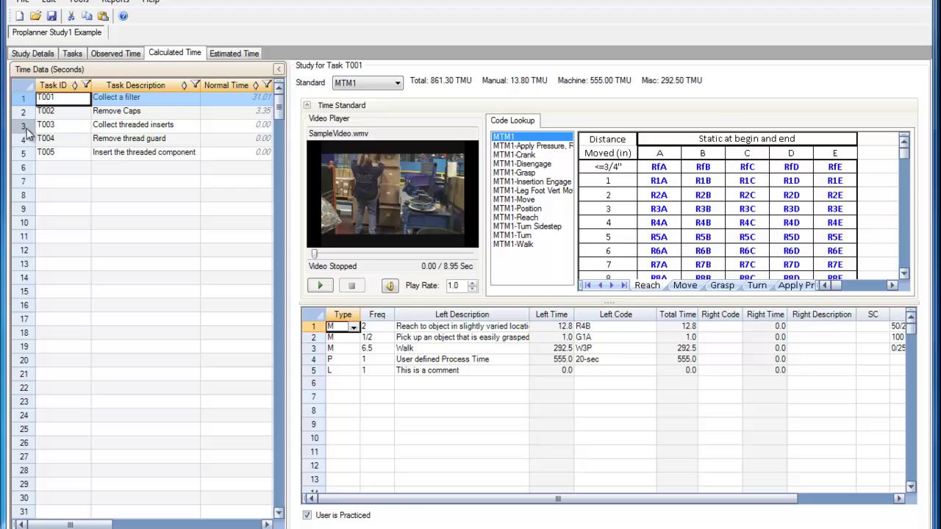
Open task T003's time study and play its SampleVideo.wmv sample video.
click(27, 130)
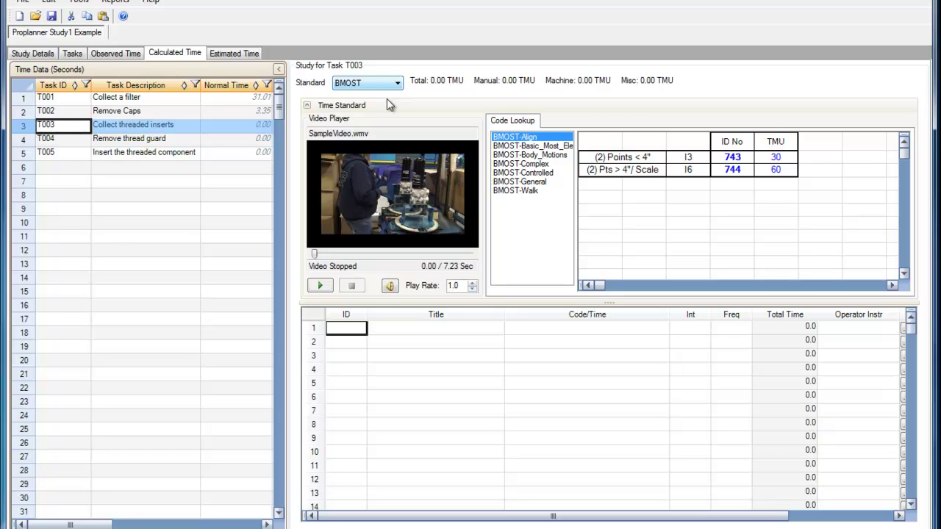
click(324, 287)
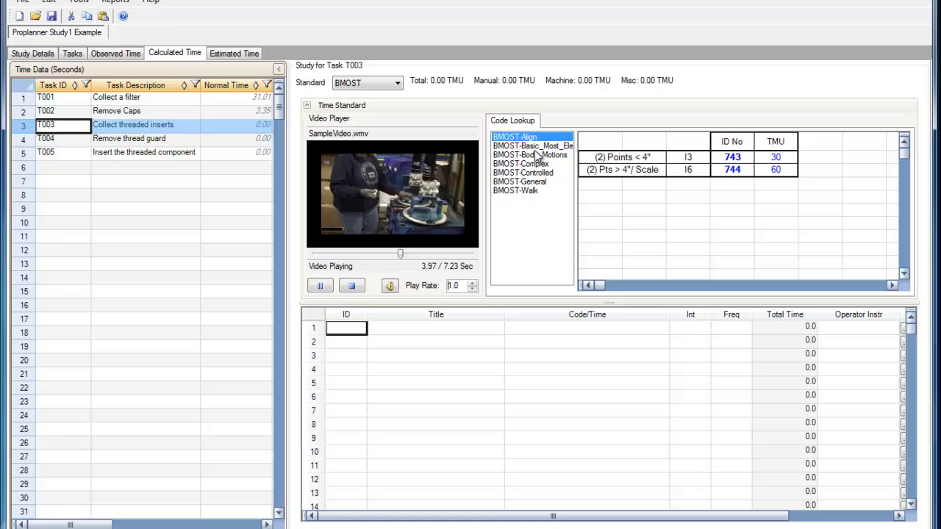
Add a walk 1-2 steps element (code 63) and an obtain-and-hold element (725).
click(524, 191)
double_click(731, 153)
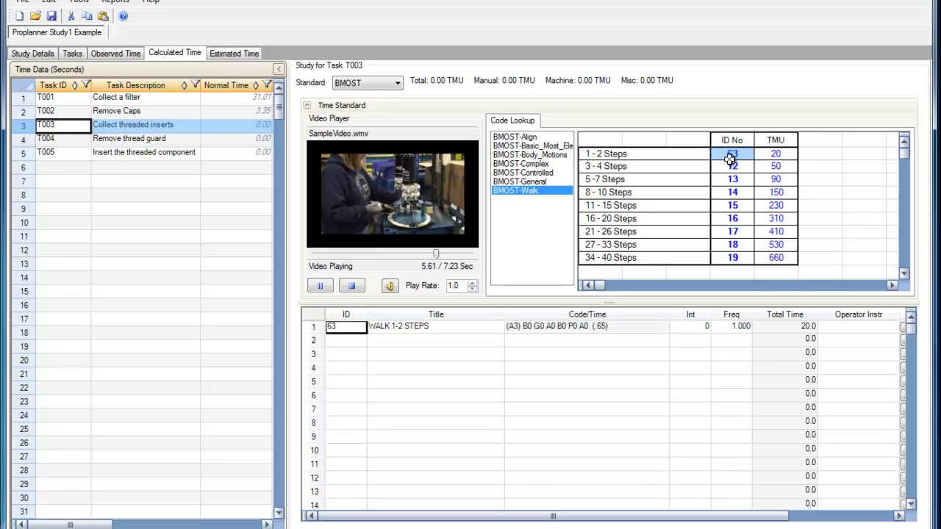
click(540, 148)
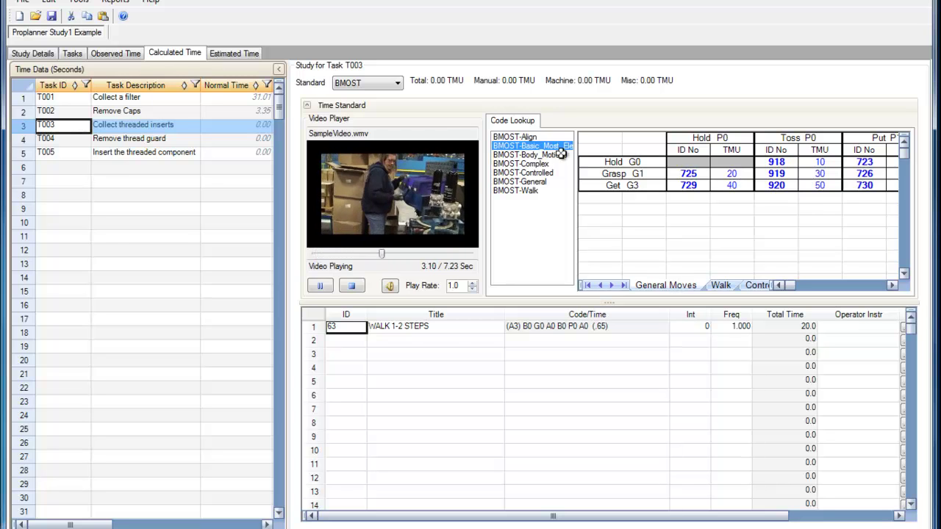
double_click(695, 176)
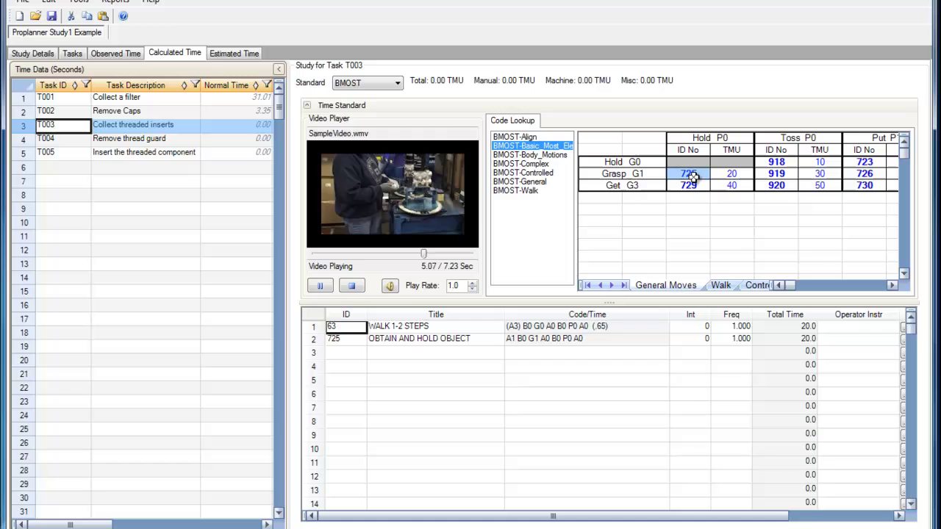
Add another walk 1-2 steps element and an obtain-and-put element (726), then stop the video.
click(542, 190)
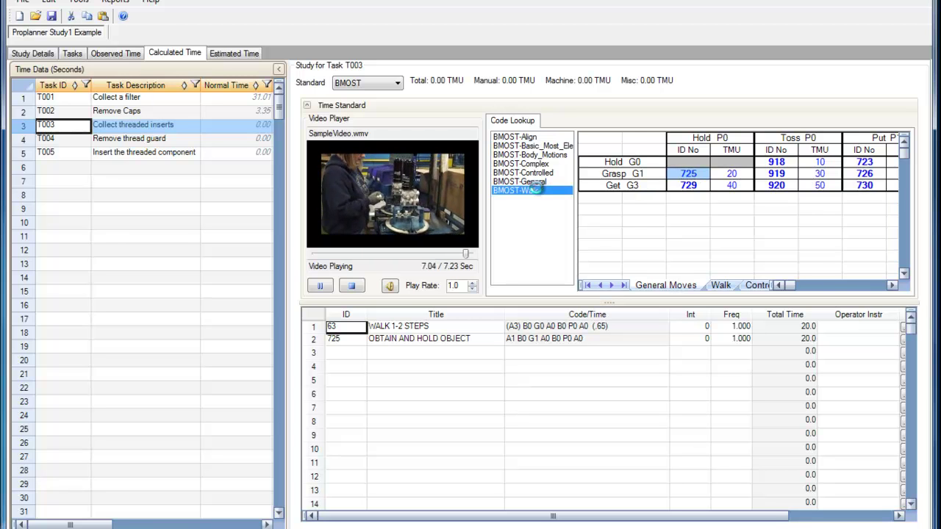
double_click(732, 154)
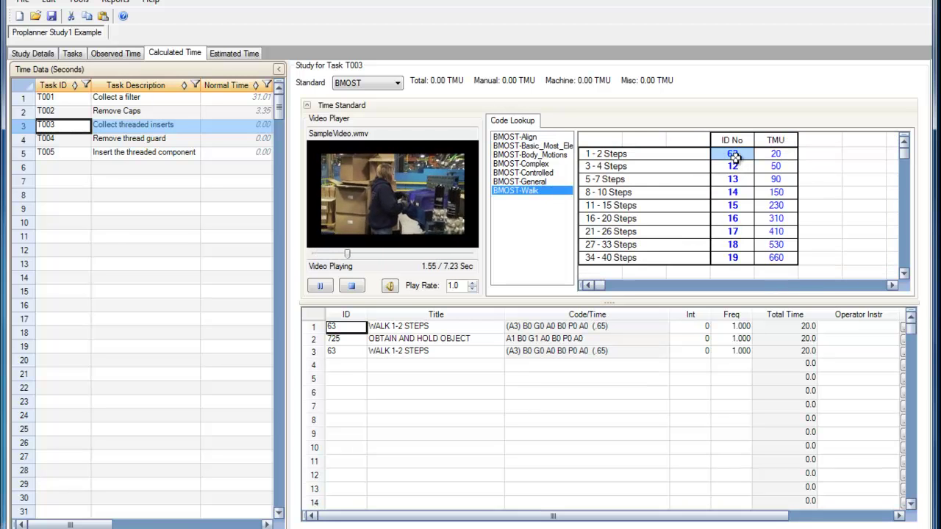
click(542, 155)
click(555, 147)
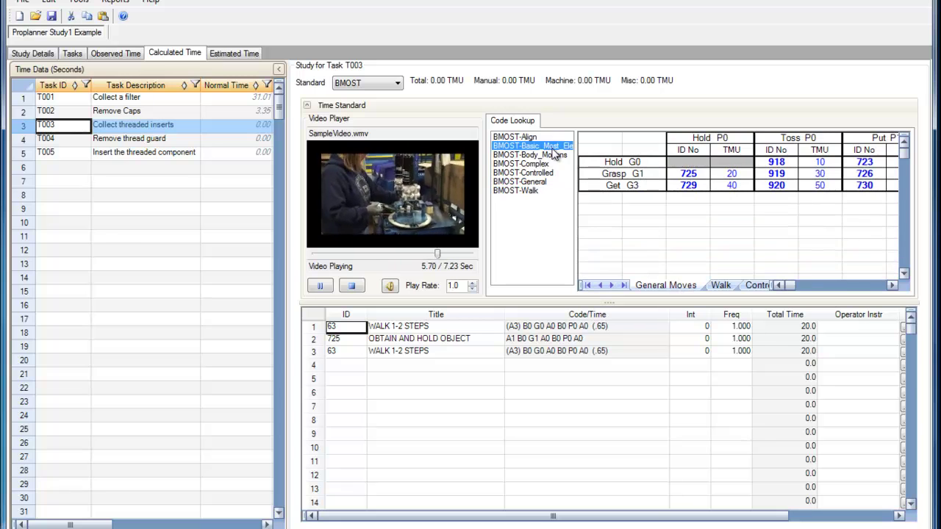
click(859, 175)
double_click(859, 175)
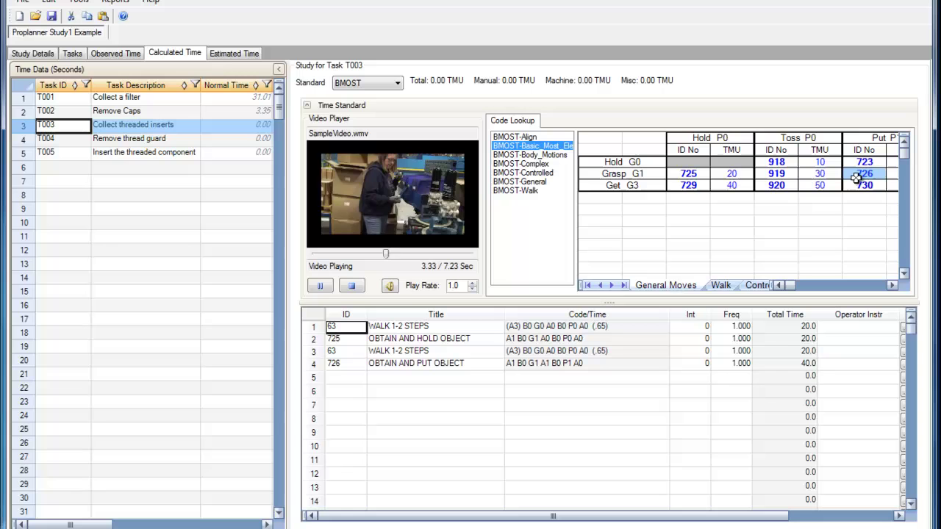
click(351, 286)
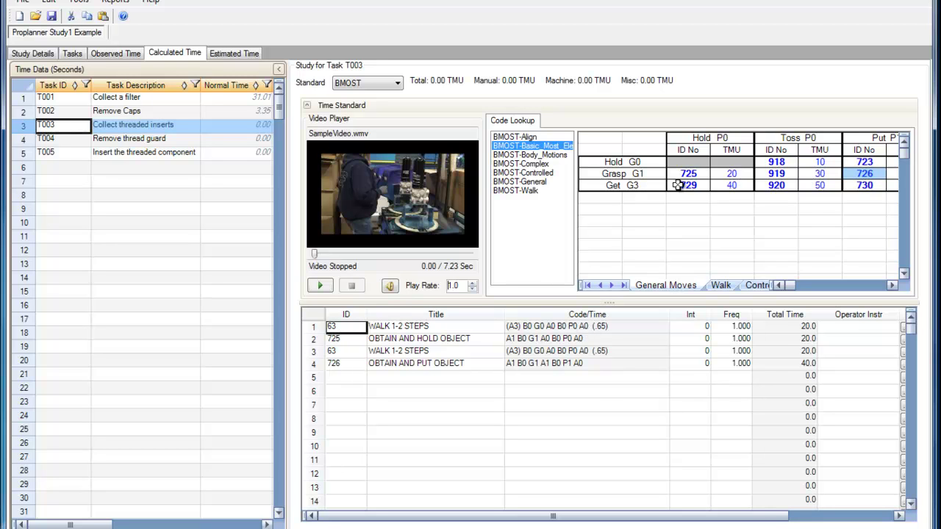
Add the hold-and-toss object element 918 in row 5.
click(347, 378)
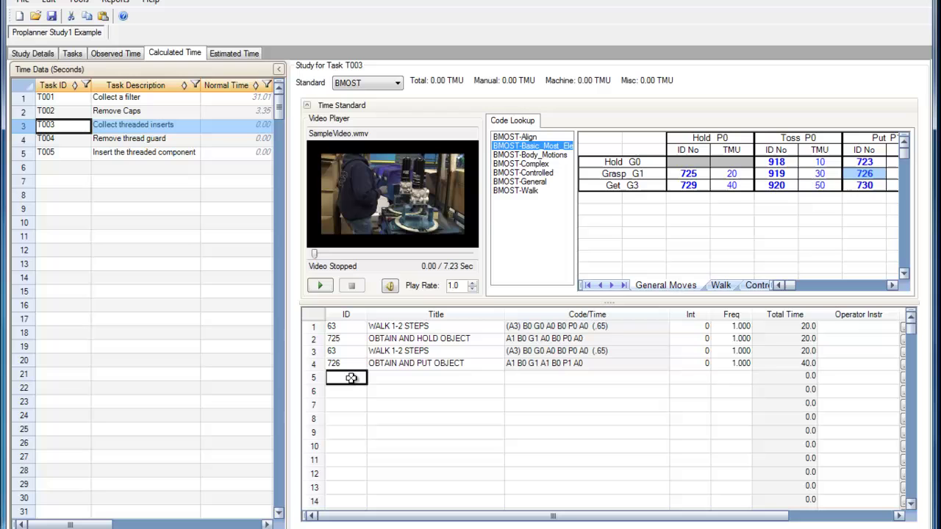
text(918)
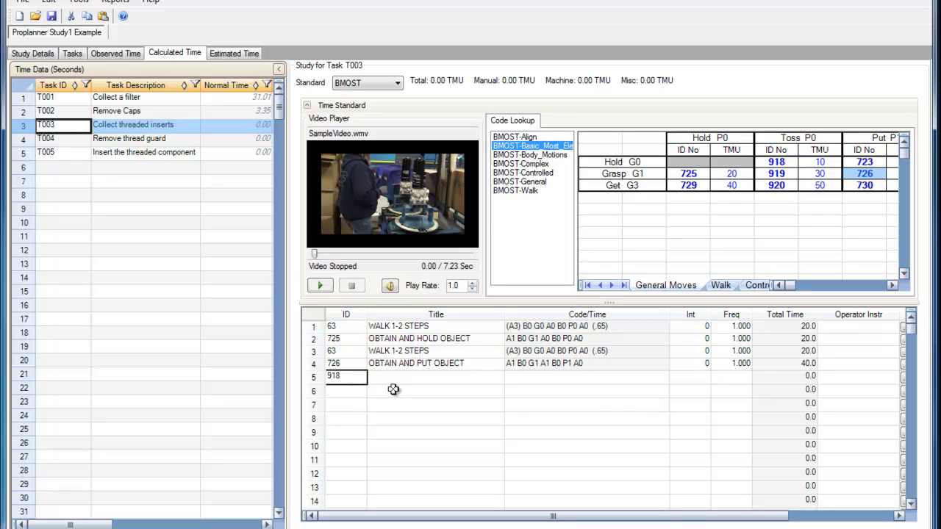
click(393, 389)
Add a PT process-time element of 20 TMU in row 6.
click(344, 392)
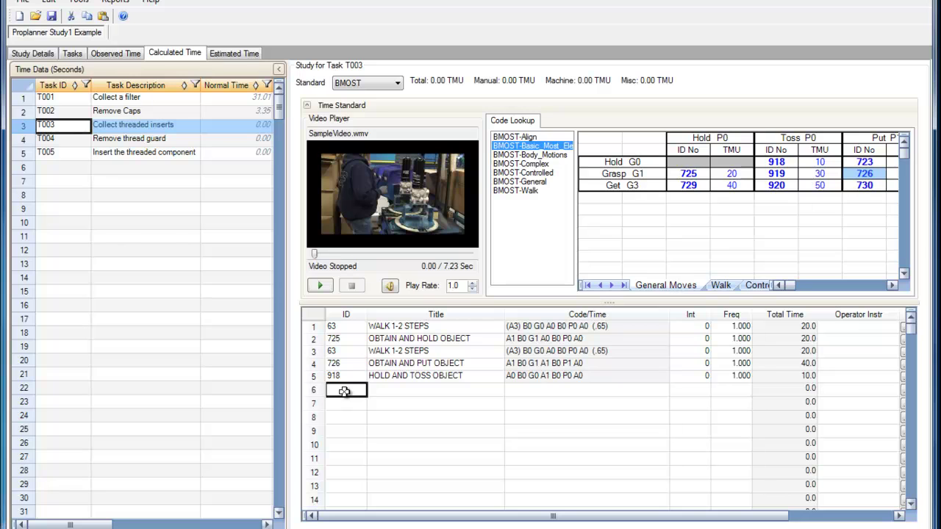
text(PT)
click(516, 396)
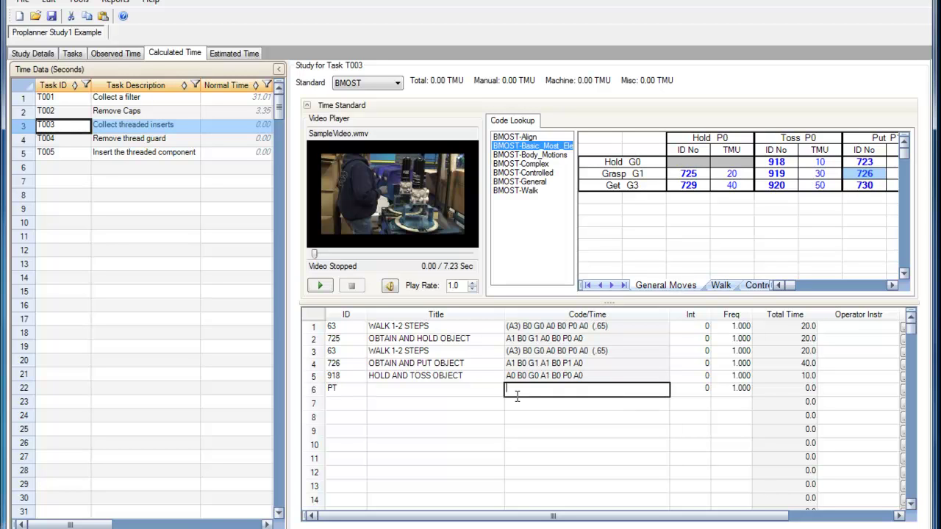
text(20)
click(579, 405)
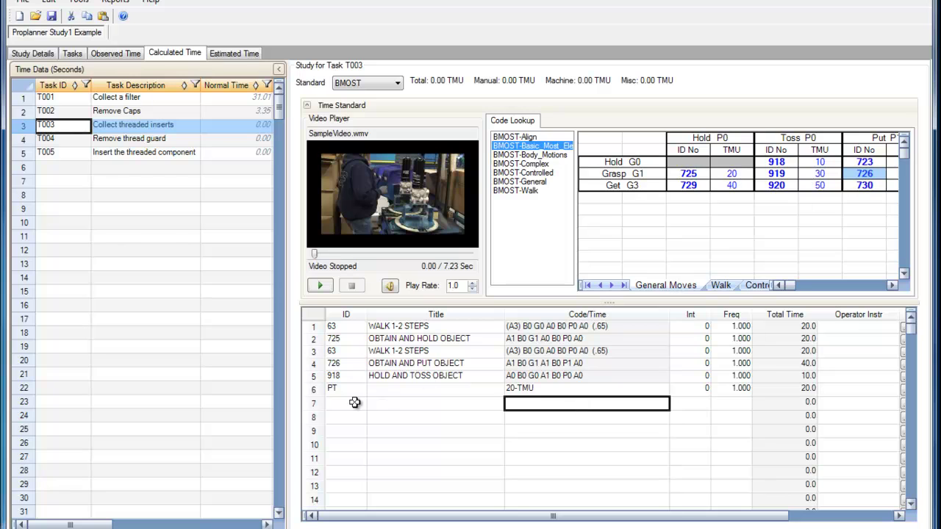
Add a DM element in row 7 with motion code A1B0G1A1.
click(355, 403)
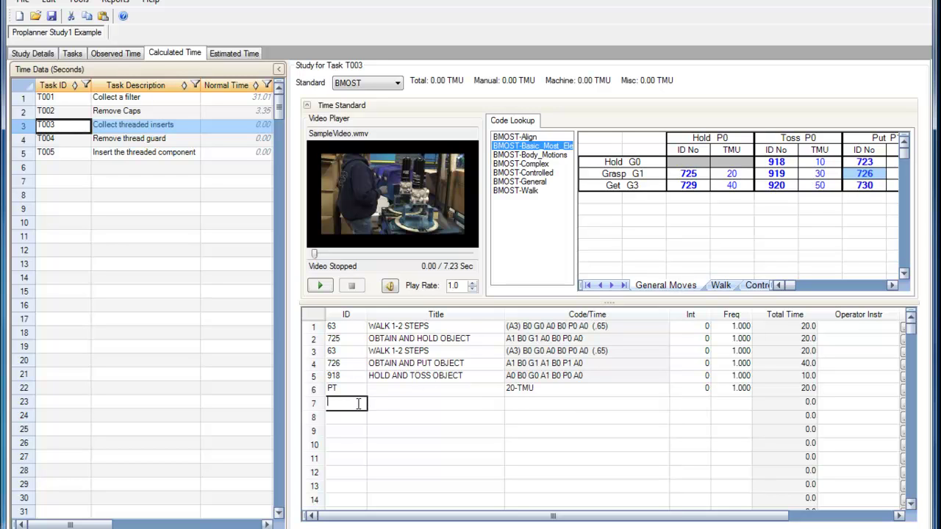
click(528, 405)
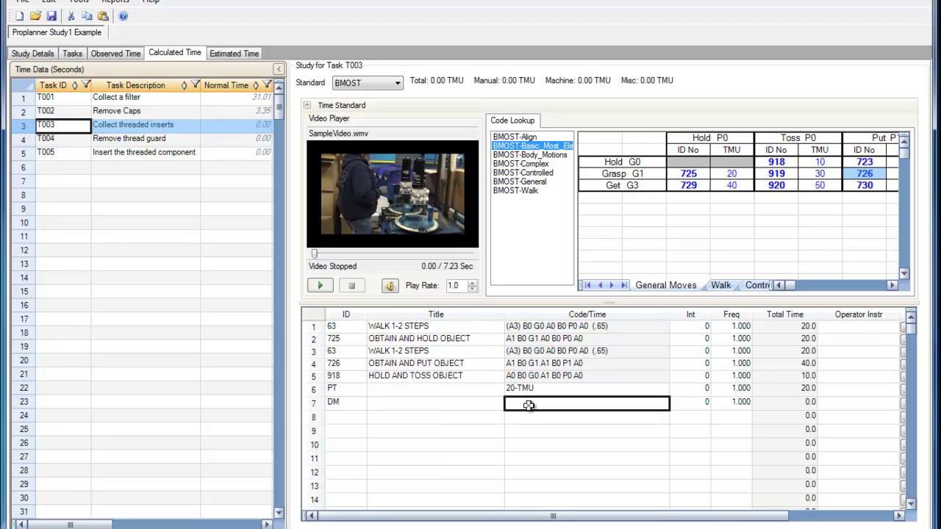
text(A1B)
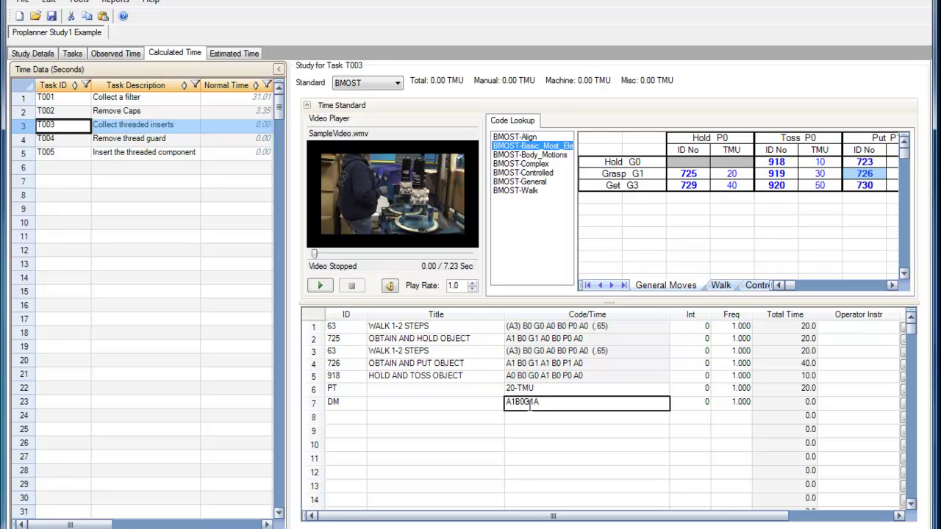
text(0G1A1)
click(540, 424)
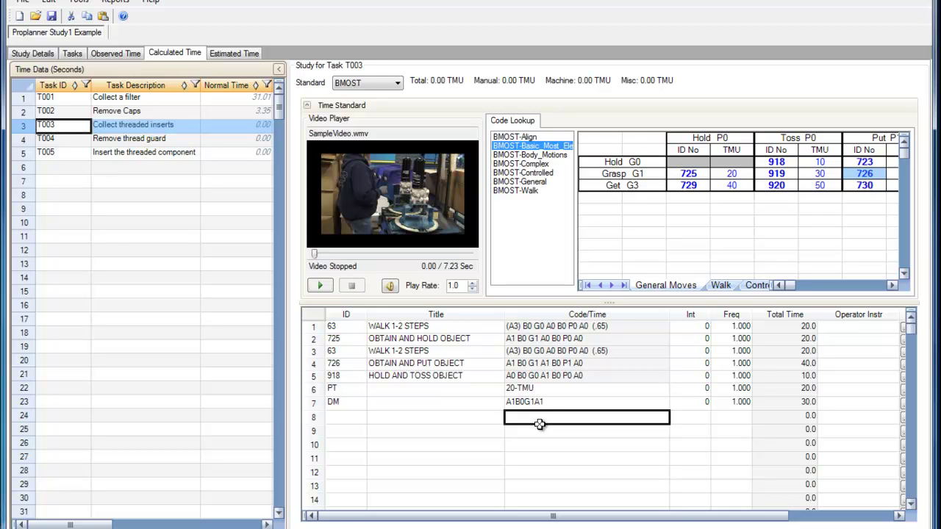
Copy row 7's A1B0G1A1 code into row 8 with the ditto key.
click(546, 403)
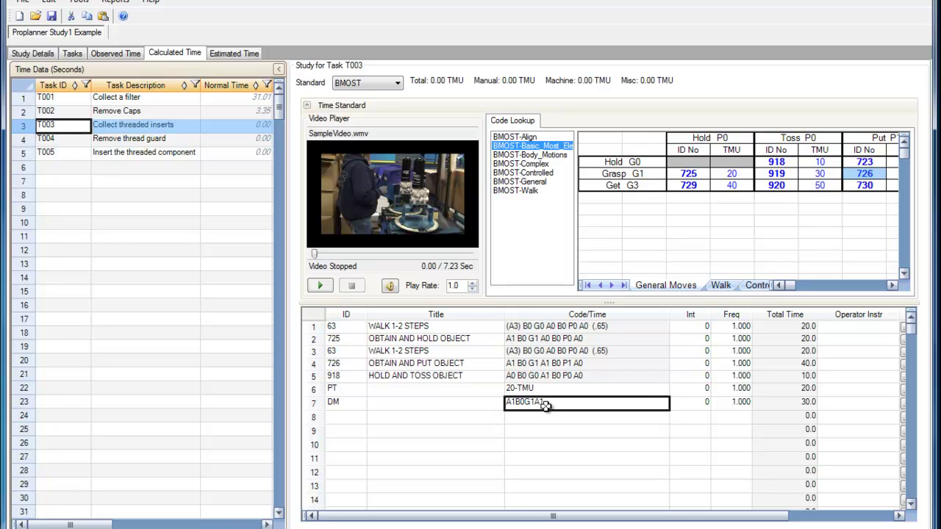
click(547, 418)
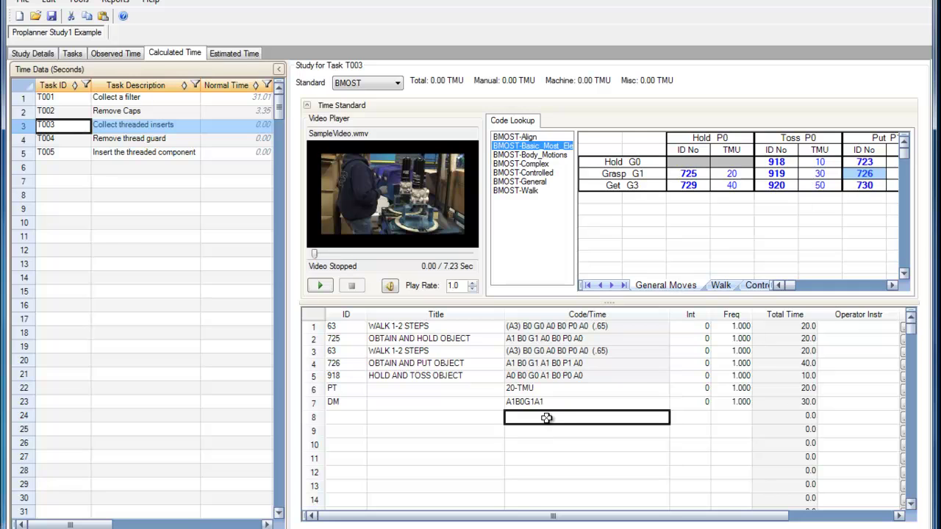
text(A1B0G1A1)
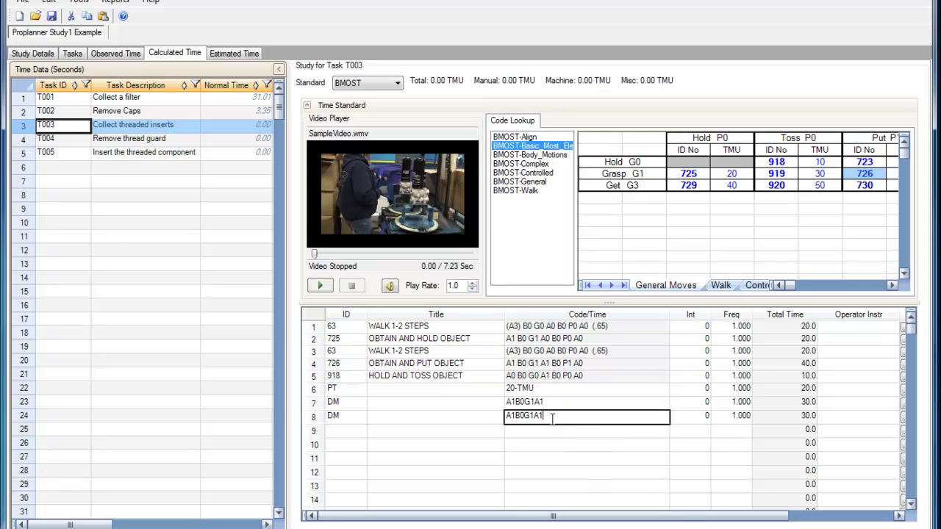
Change row 8's code to A1B0G1<A1> and copy row 7's code into row 9.
text(>)
click(567, 431)
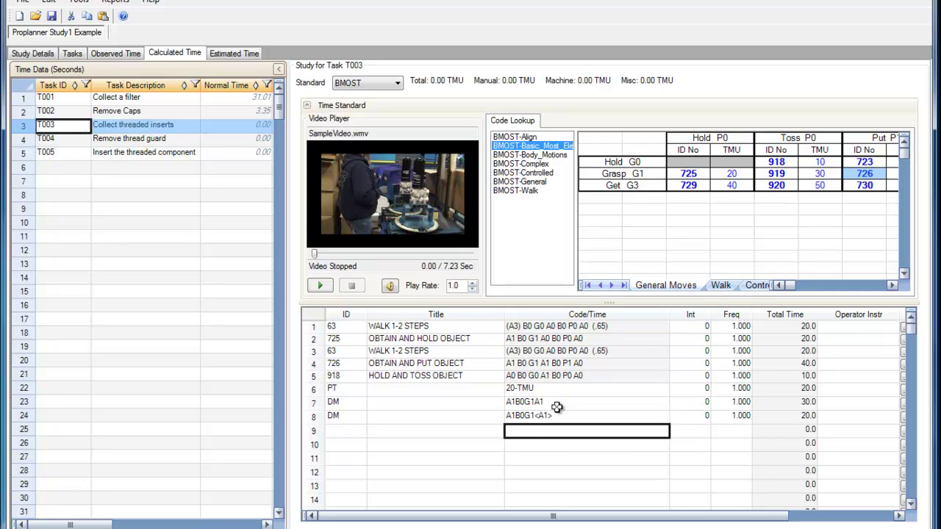
click(558, 404)
click(558, 431)
text(A1B0G1A1)
Edit row 9's code to A1B0 3(G1A1), giving 70 TMU.
click(559, 431)
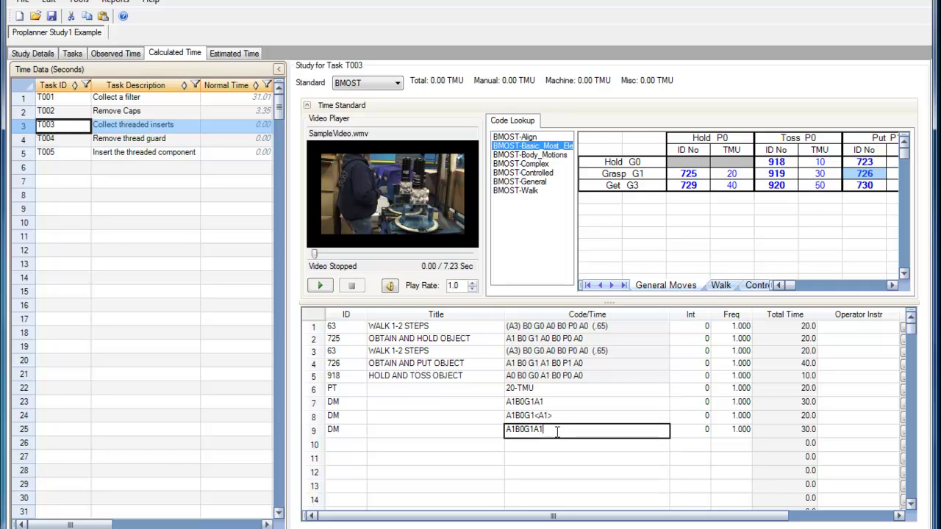
text())
key(Left)
key(Left)
key(Left)
text((3)
key(Left)
click(534, 443)
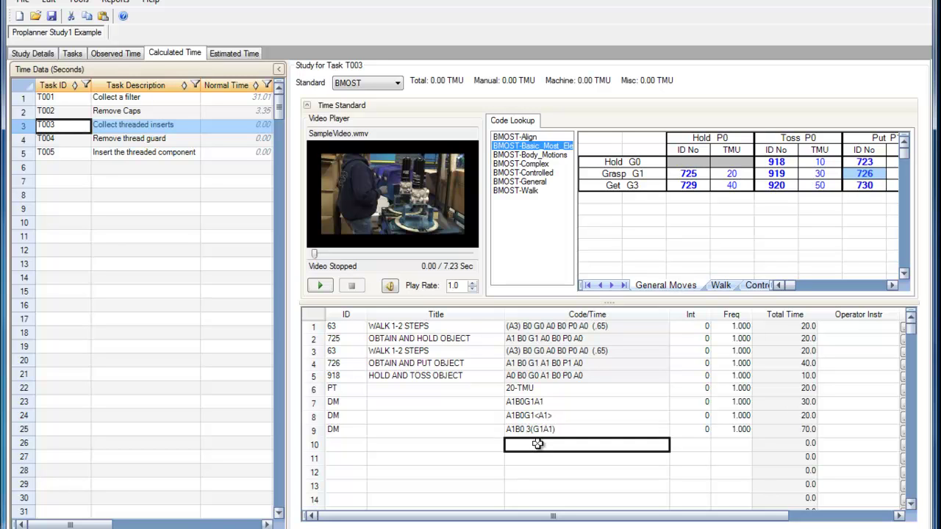
Set row 4's internal value (Int) to 3.
click(694, 366)
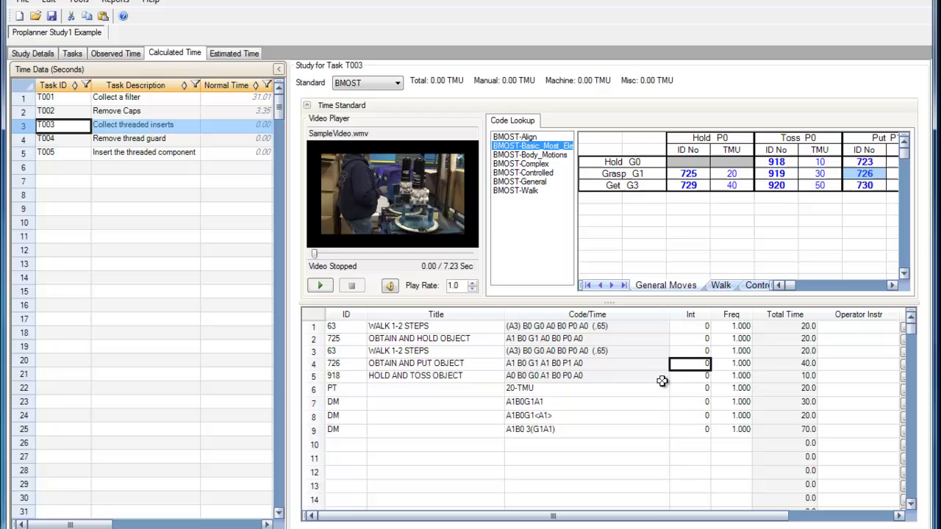
text(3)
click(734, 363)
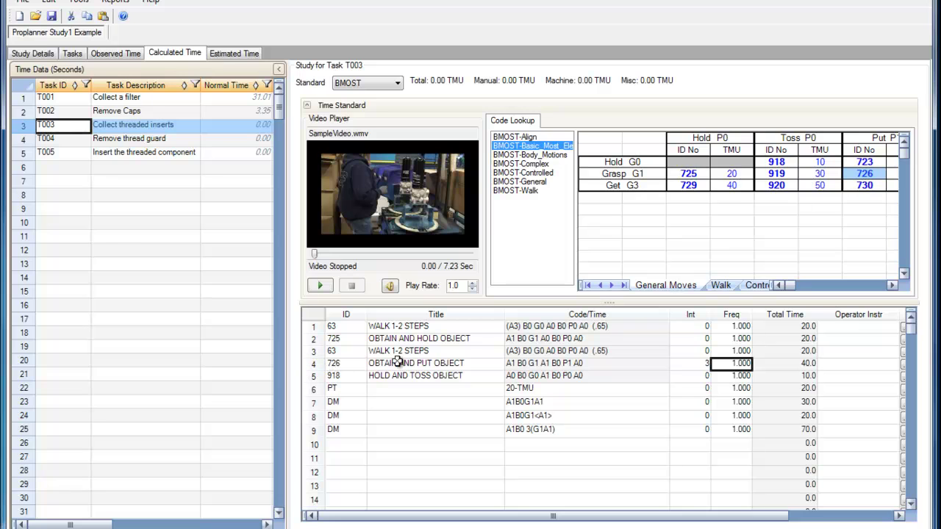
click(699, 364)
text(3)
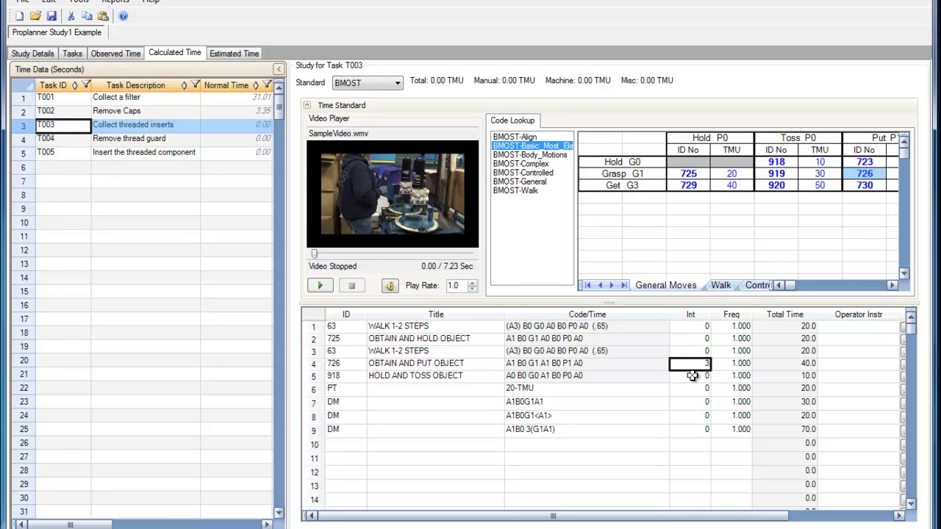
Set row 2's frequency to 3, raising its total to 60 TMU.
click(735, 342)
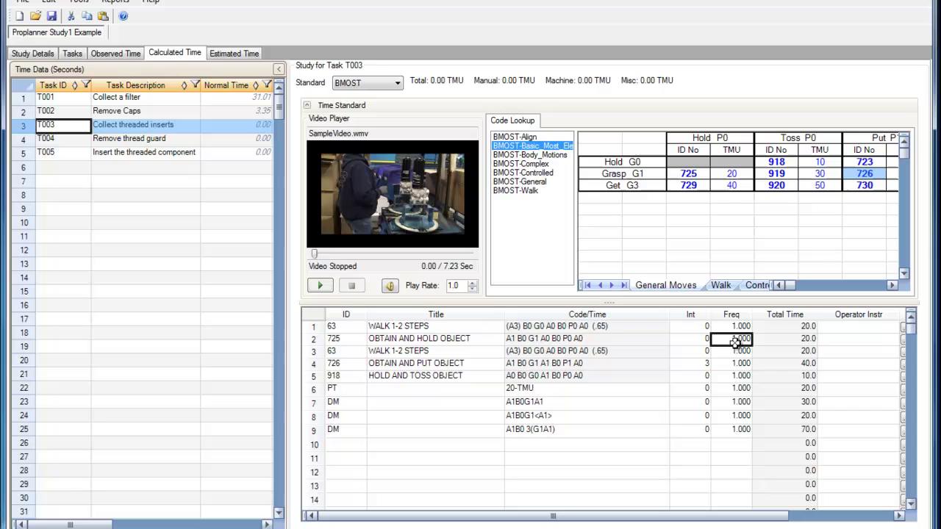
text(3)
click(735, 374)
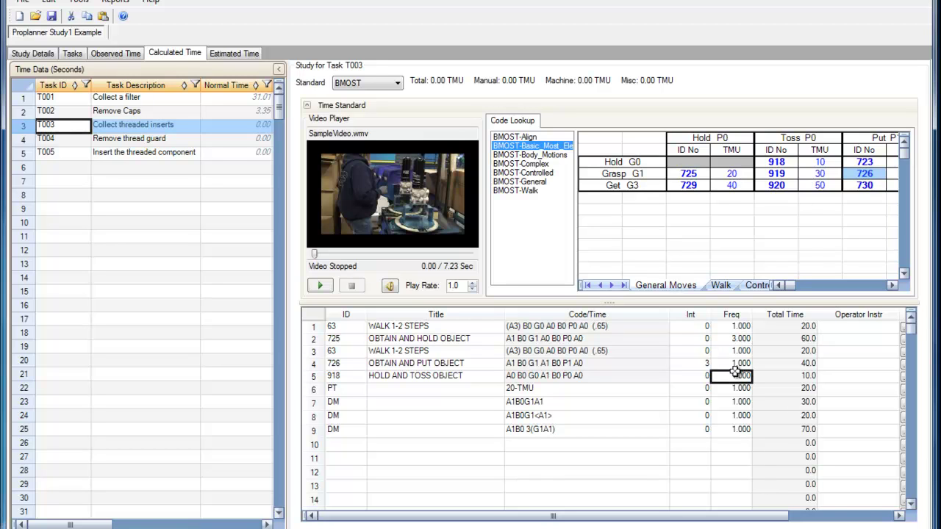
Classify row 1's value-added type as Goes with/to reach material+return.
click(898, 516)
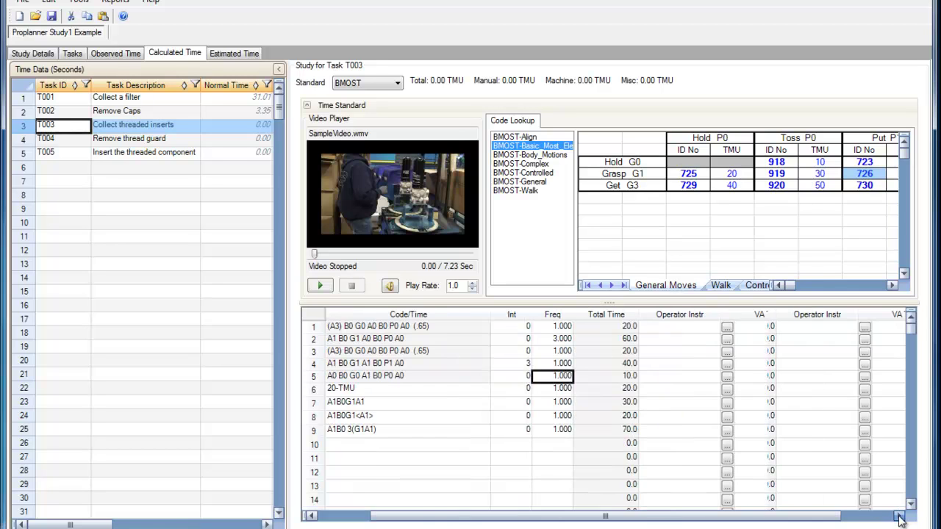
click(900, 517)
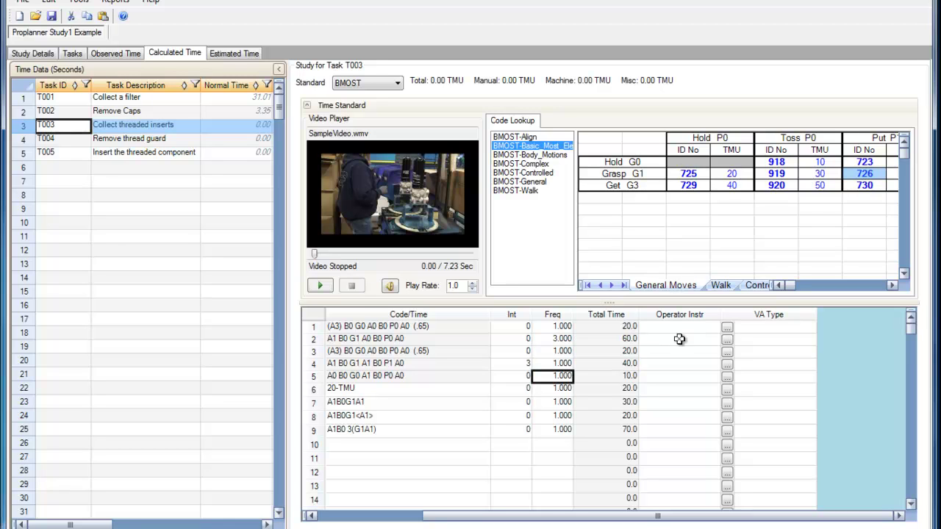
click(727, 328)
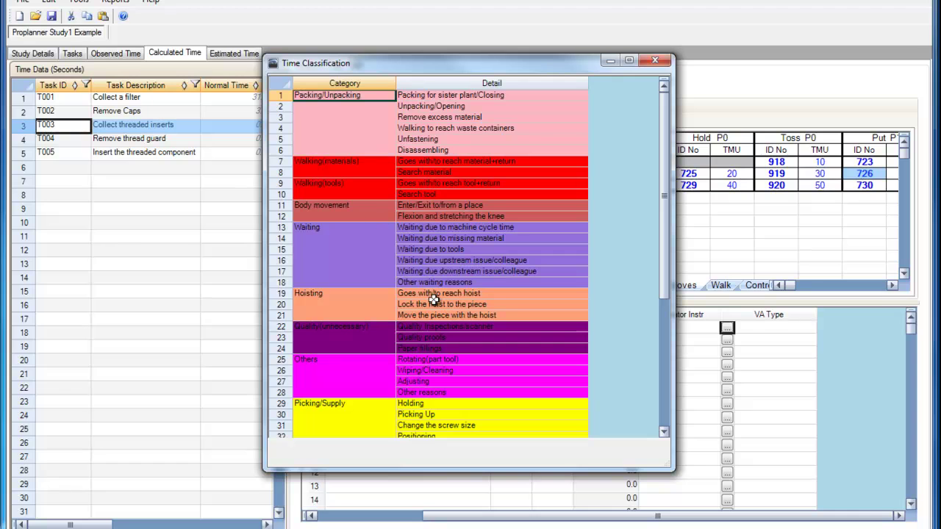
double_click(420, 165)
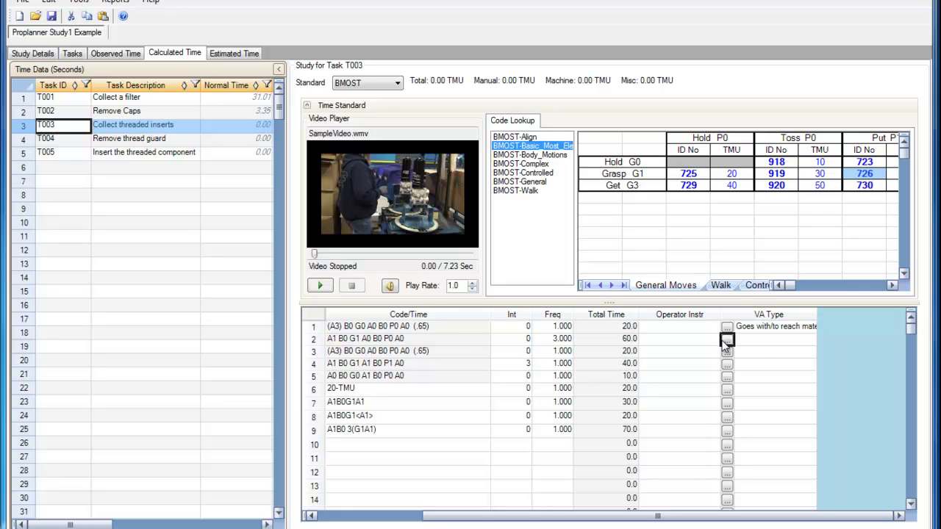
Set row 2's value-added type to Search material.
click(758, 343)
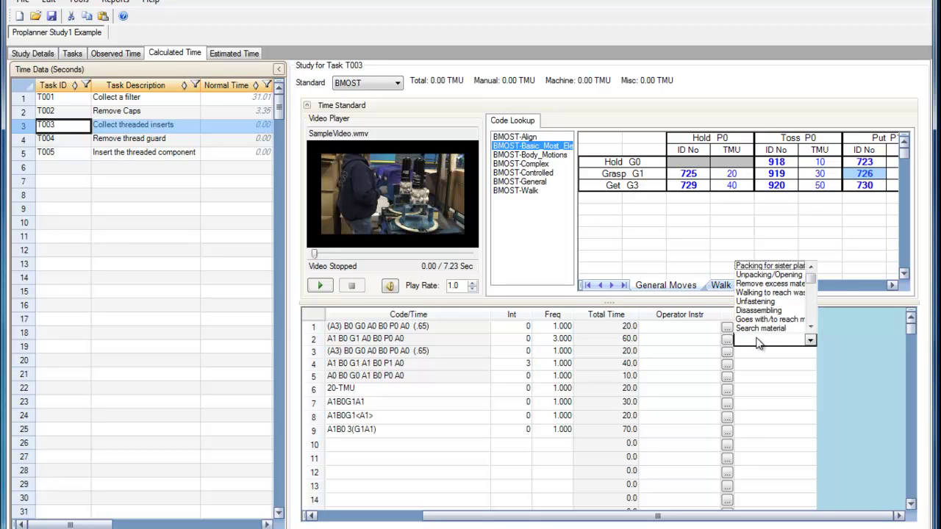
click(759, 329)
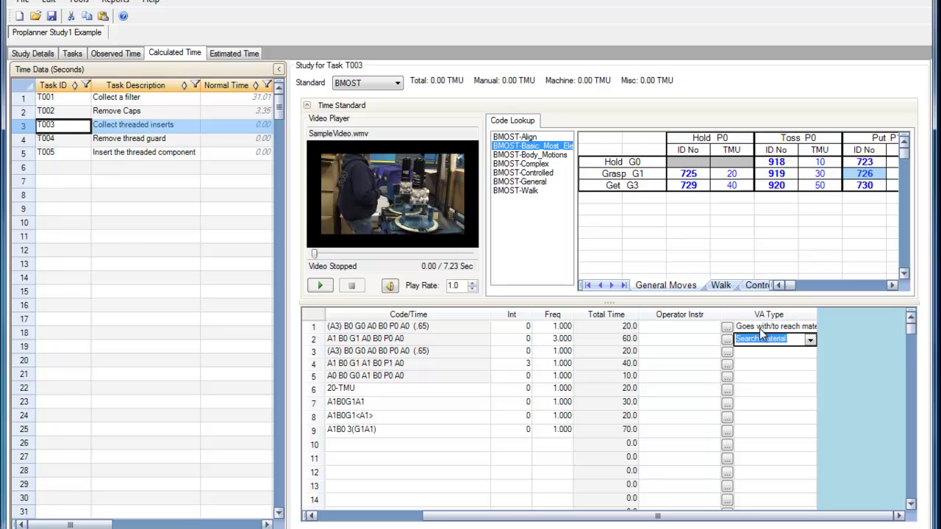
click(837, 343)
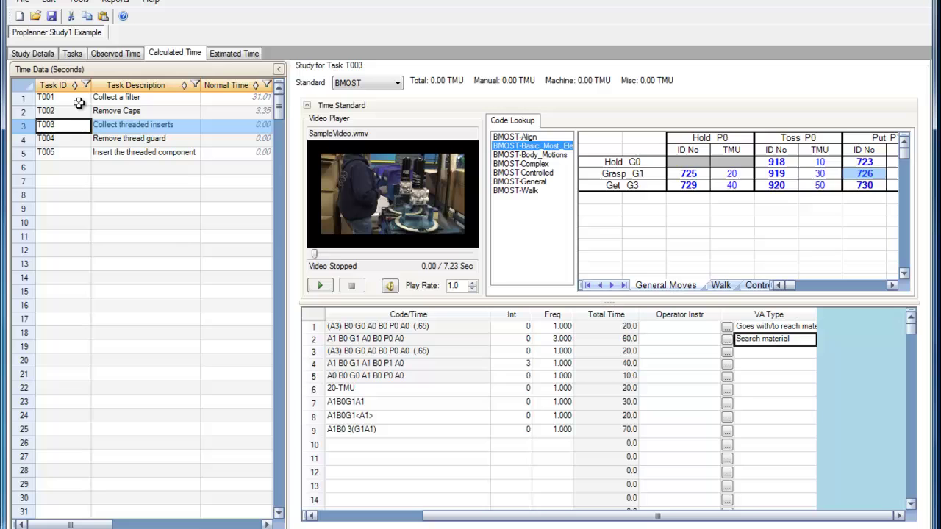
Save the study and check T003's normal time of 10.44 seconds (290.00 TMU).
click(51, 16)
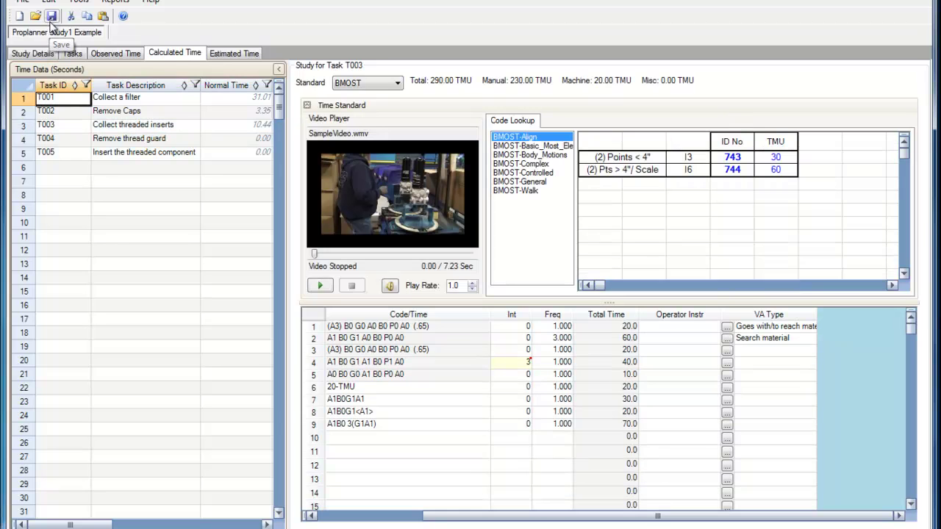
click(237, 126)
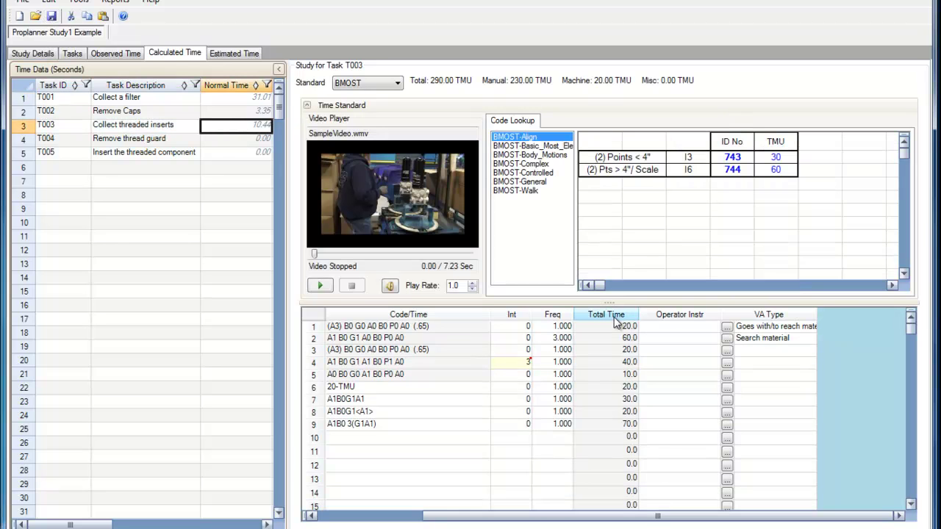